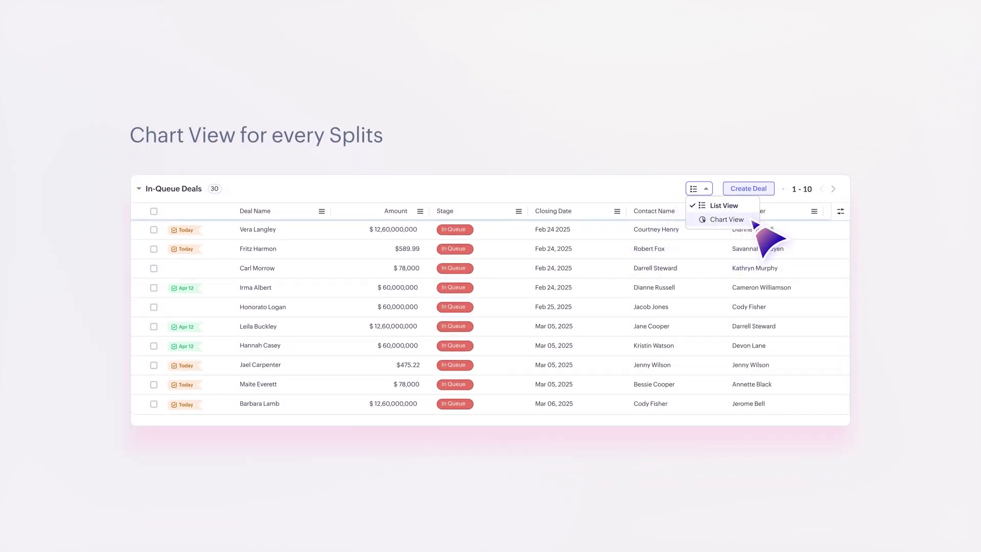
Switch the In-Queue Deals split to Chart View from its view dropdown.
{"action": "left_click", "coordinate": [754, 222]}
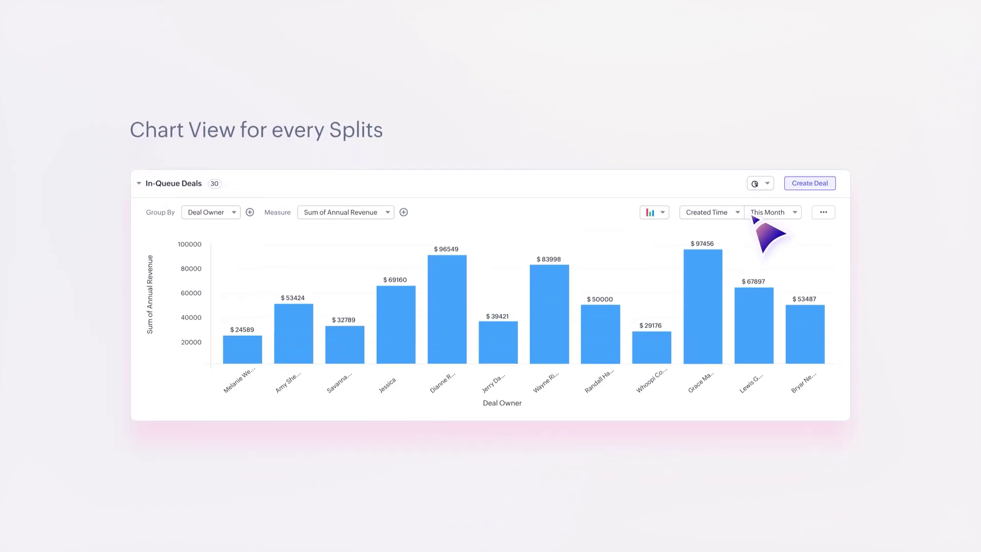